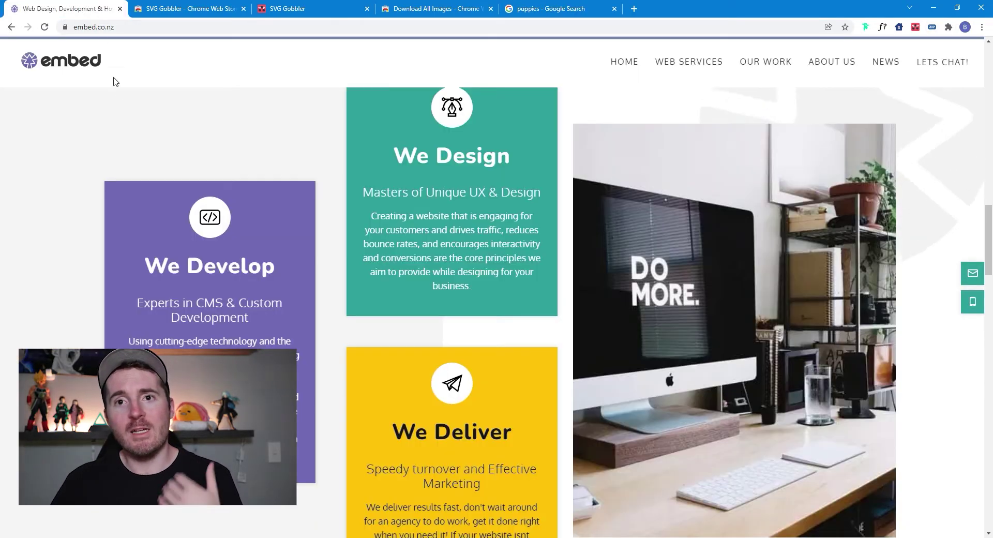
- Scroll back up to the hero banner at the top of the embed.co.nz homepage
scroll(626, 132, "up", 5)
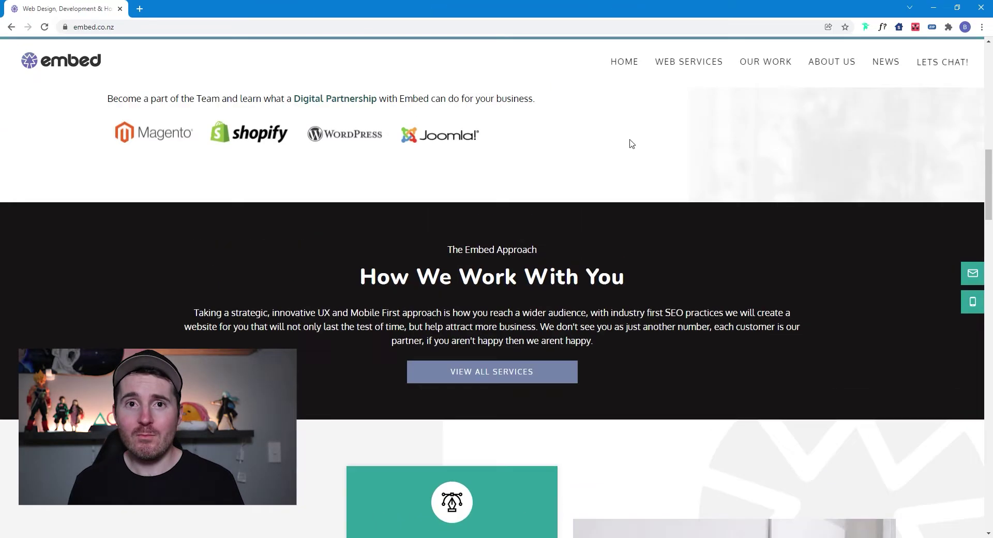
scroll(629, 145, "up", 5)
scroll(629, 146, "up", 5)
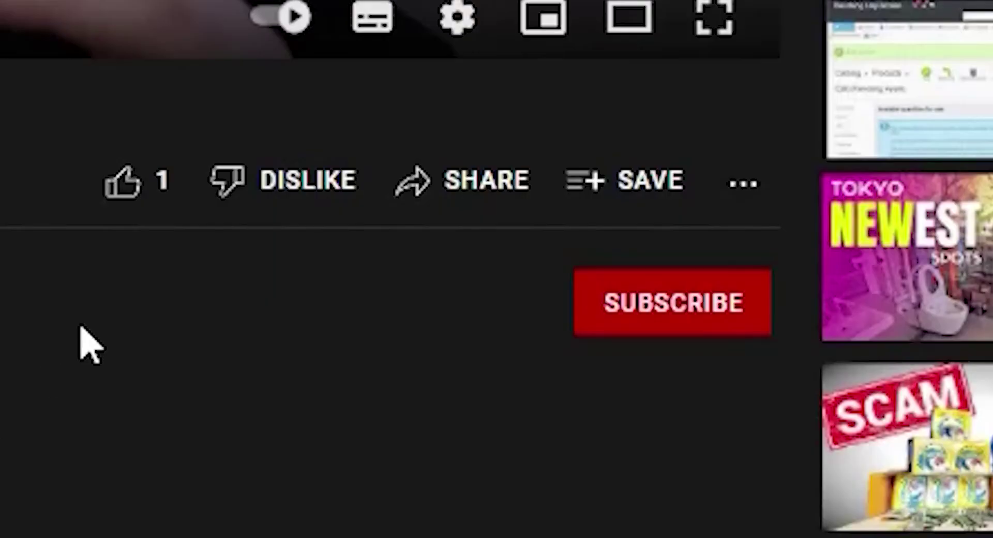
- Like the video and show the channel's All/Personalised/None notification options
left_click(158, 186)
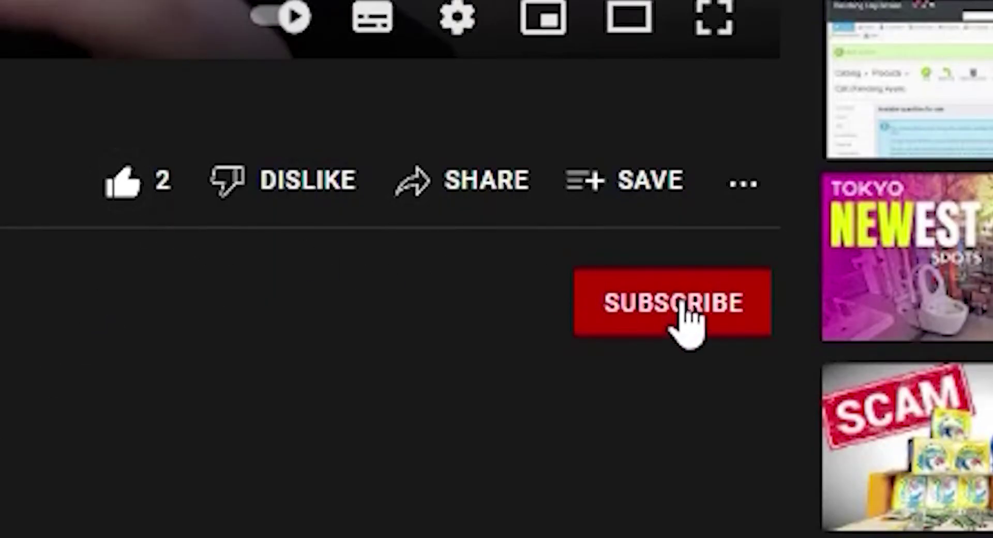
left_click(764, 307)
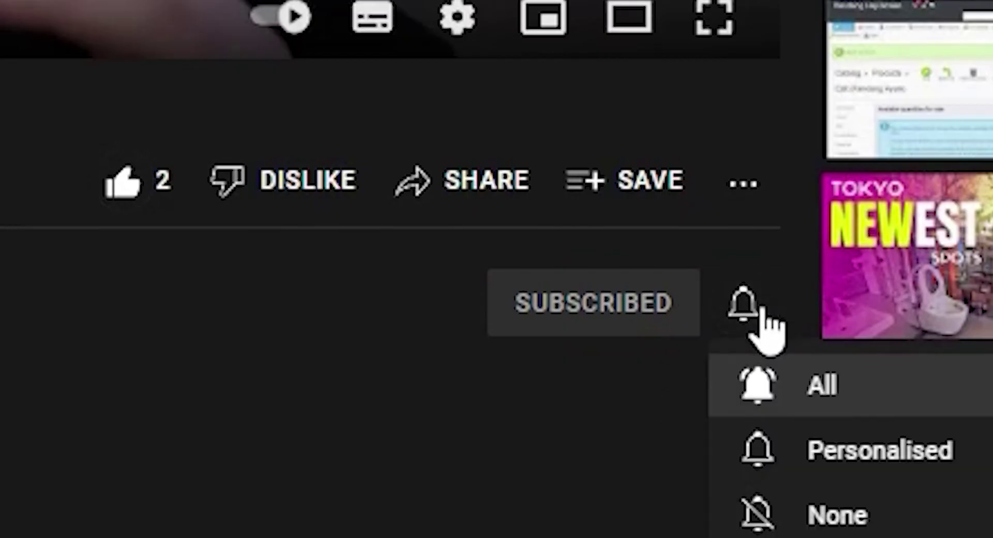